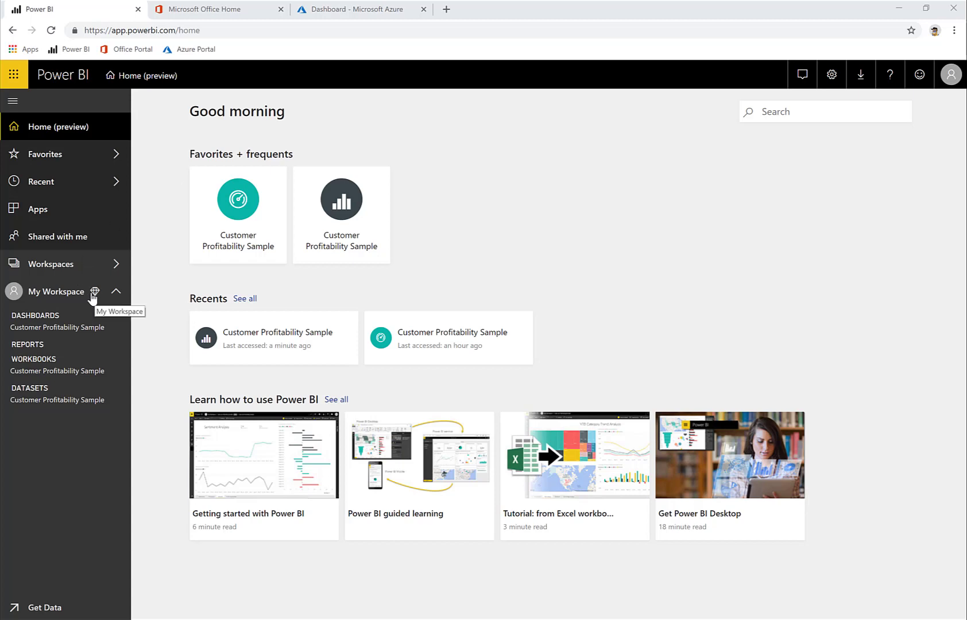
# View the empty Shared with me page, then reopen the Workspaces flyout.
pyautogui.moveTo(95, 296)
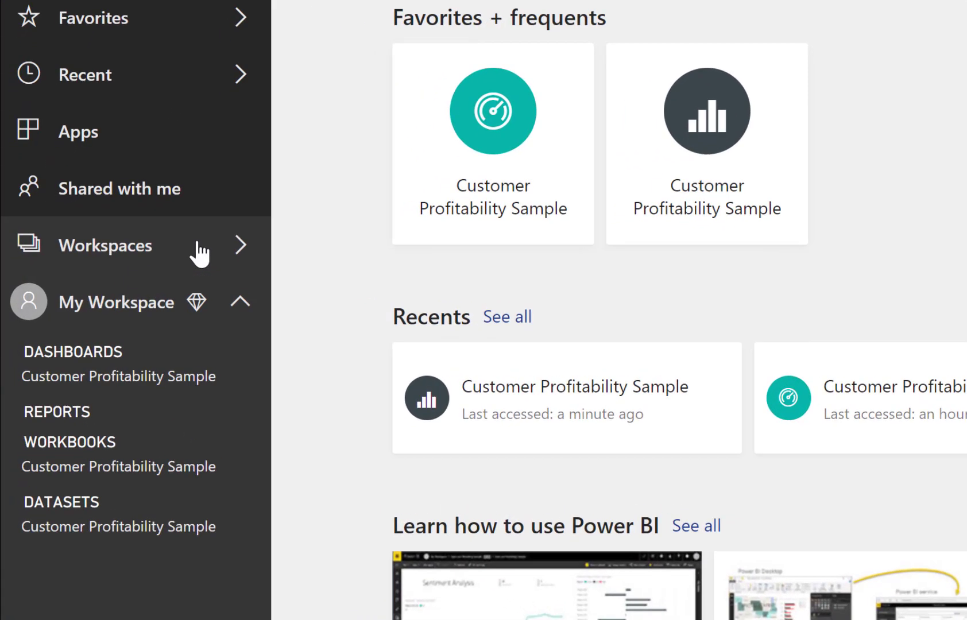
pyautogui.click(245, 255)
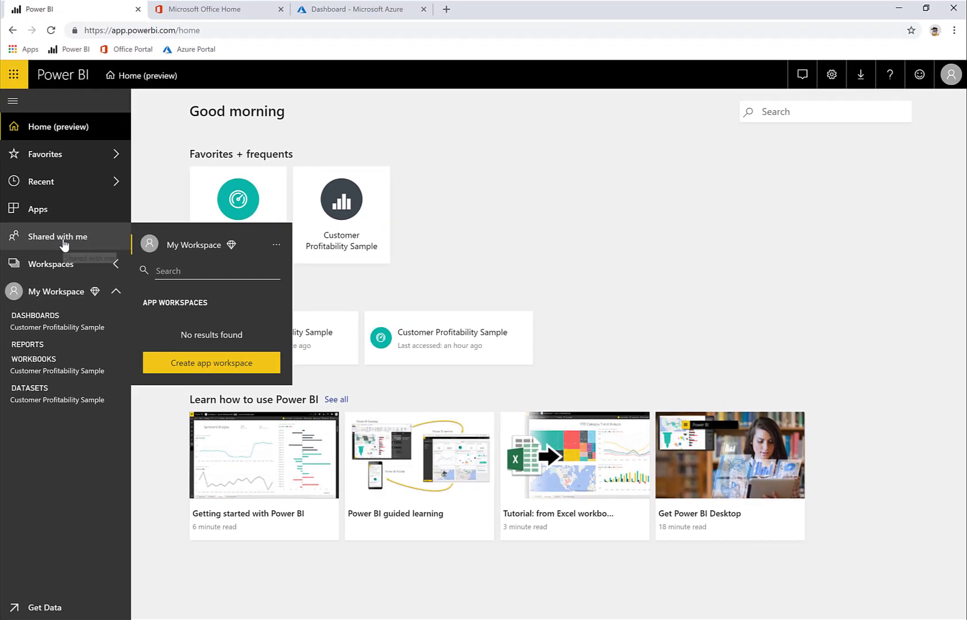
pyautogui.click(64, 245)
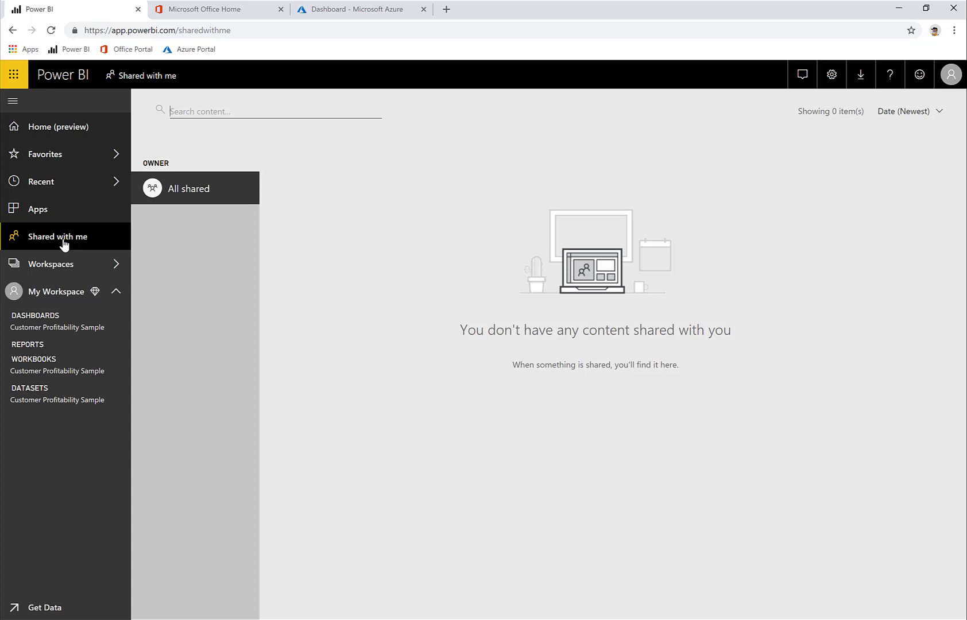
pyautogui.click(81, 267)
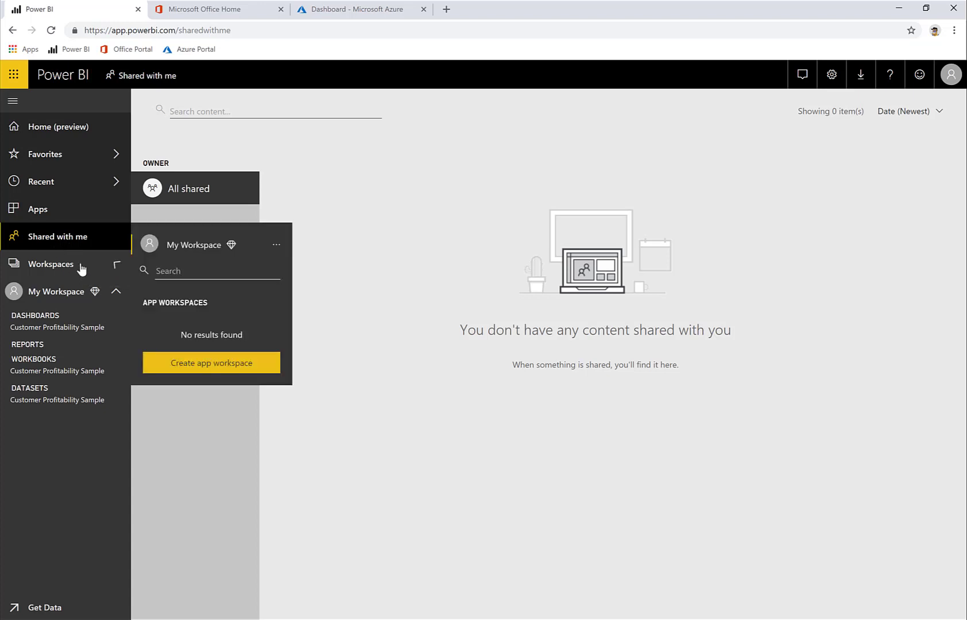
pyautogui.click(210, 368)
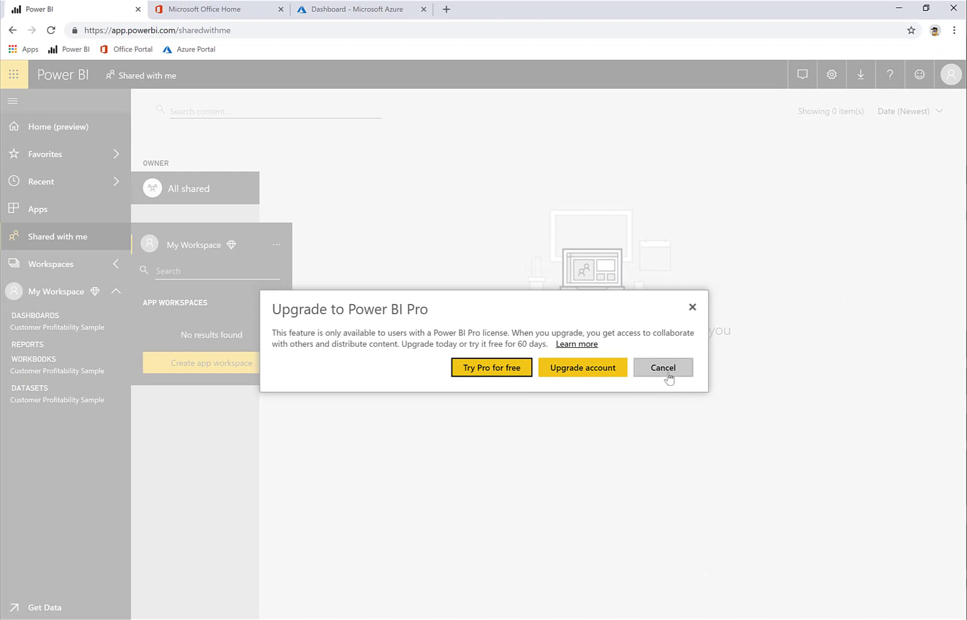
pyautogui.click(672, 405)
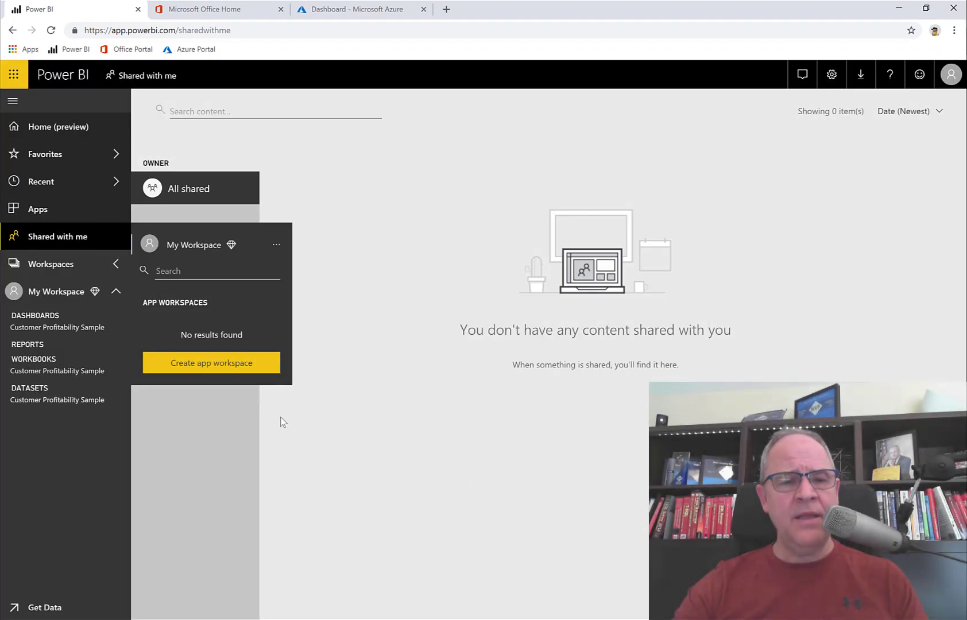
# Close the Workspaces flyout and switch to the Microsoft Office Home browser tab.
pyautogui.click(229, 459)
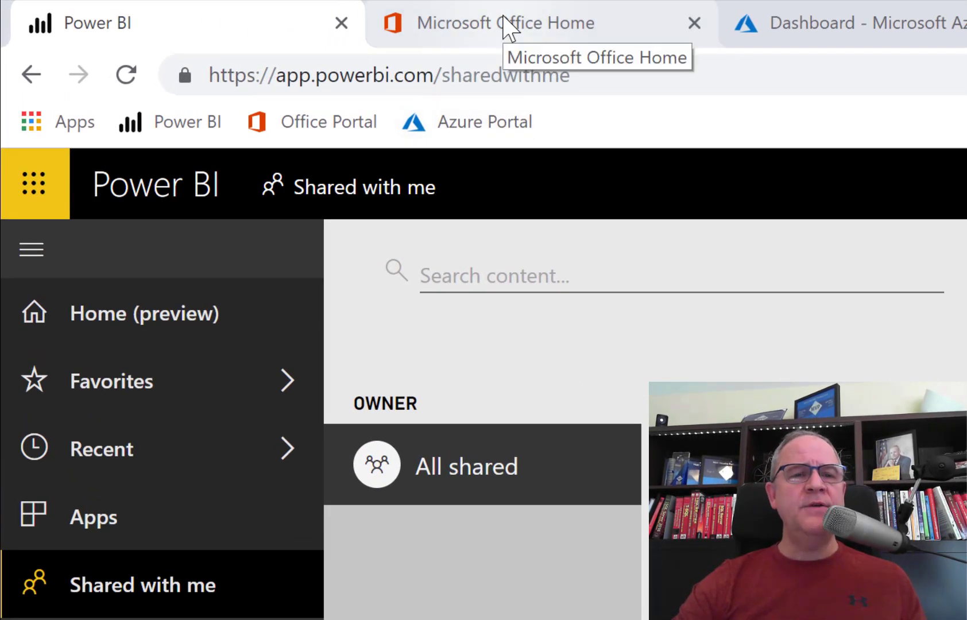
pyautogui.click(438, 22)
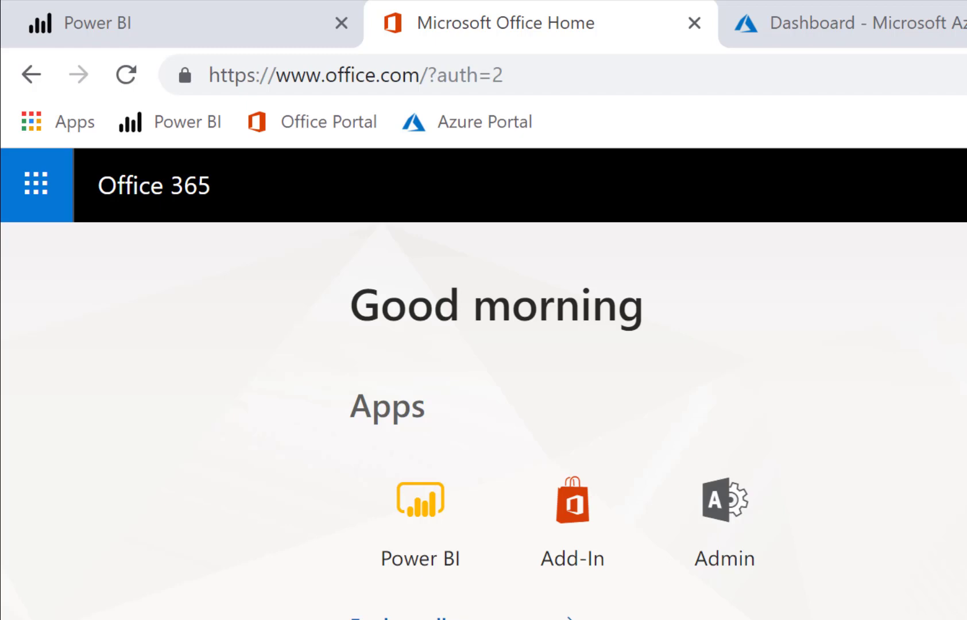
# Launch the Admin app from the Office 365 app launcher.
pyautogui.click(39, 193)
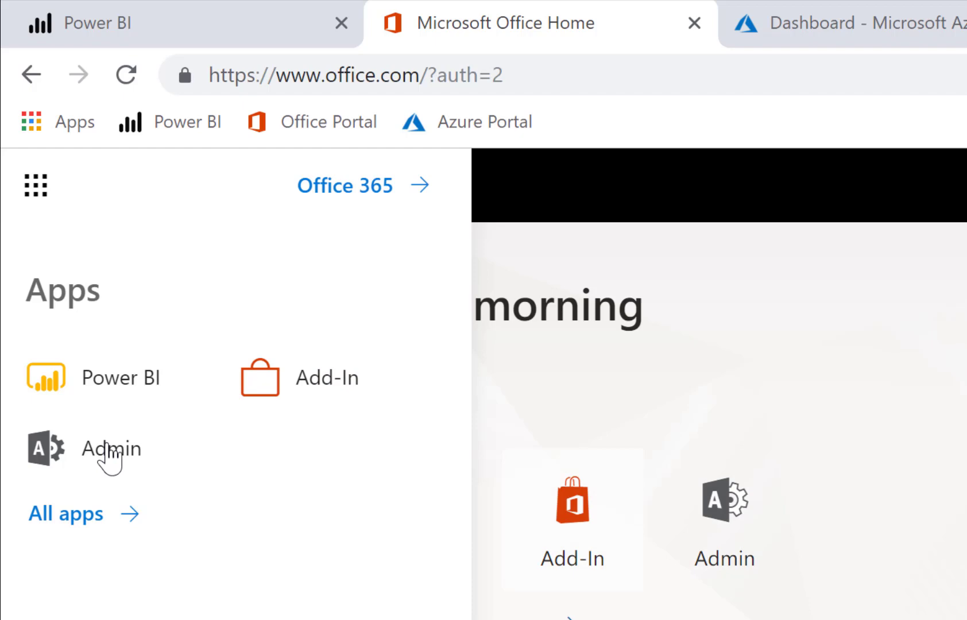
pyautogui.click(171, 450)
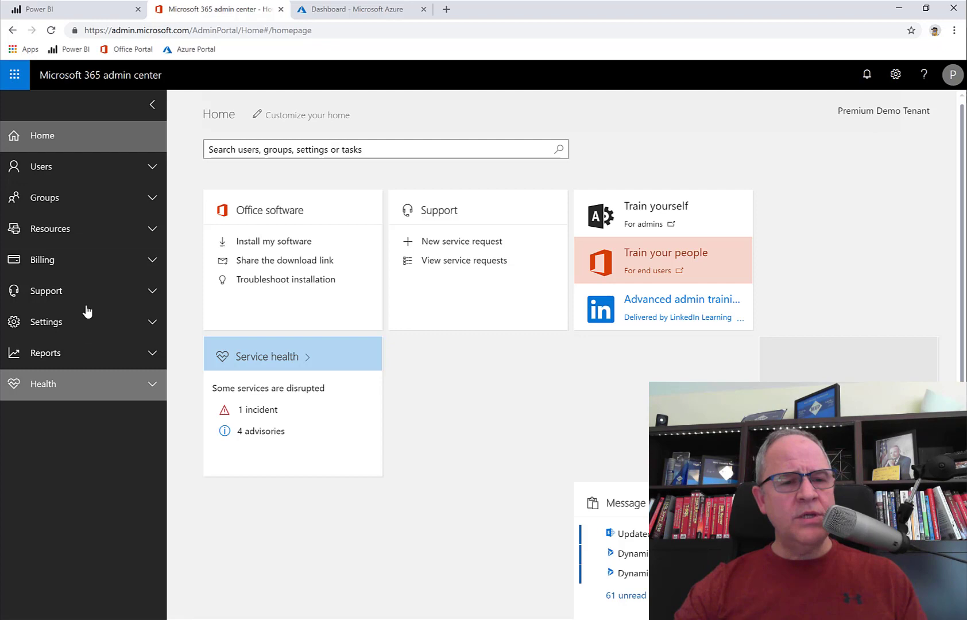
# Expand Billing and Users in the admin center and open Active users.
pyautogui.click(96, 269)
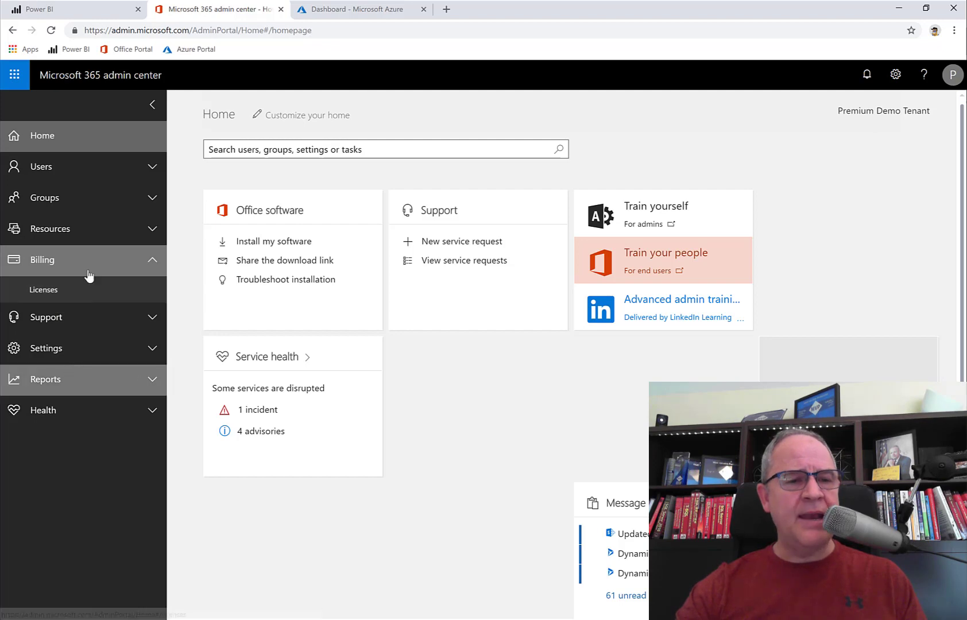
pyautogui.click(96, 170)
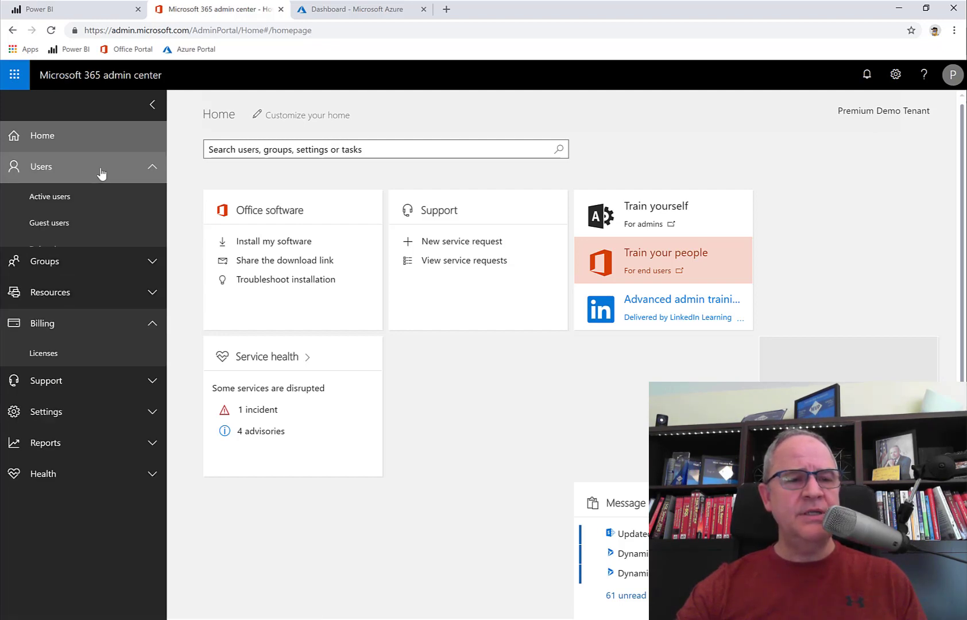
pyautogui.click(81, 198)
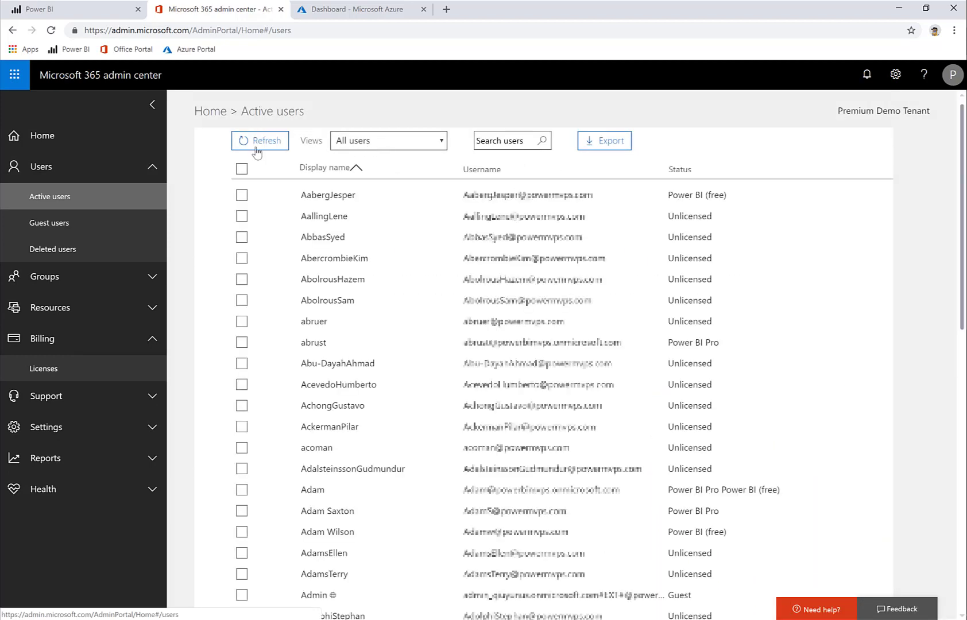
# Search active users by the user's name and open their details showing Power BI (free).
pyautogui.click(507, 141)
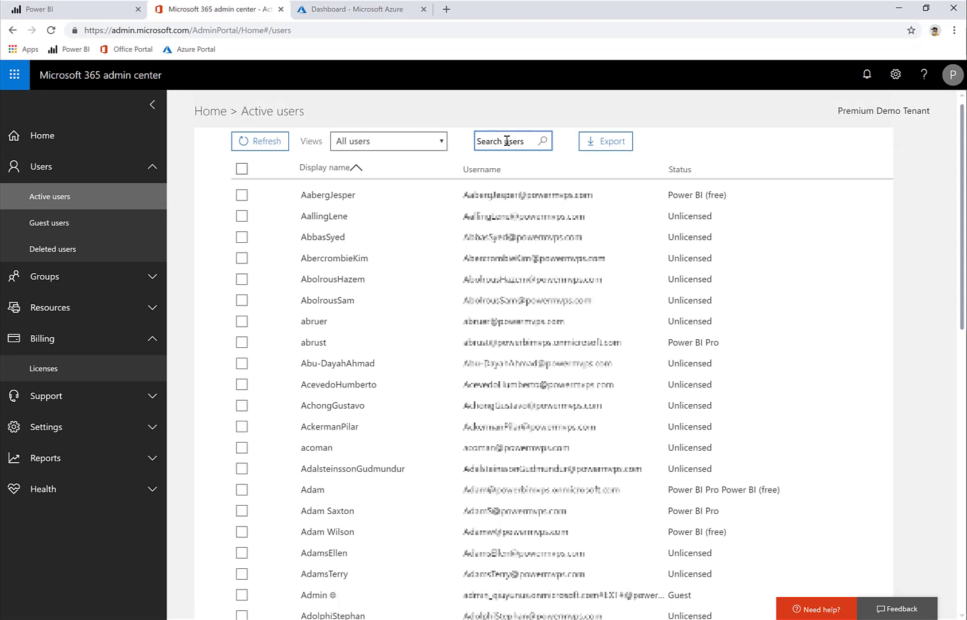
pyautogui.write('paul')
pyautogui.press('Return')
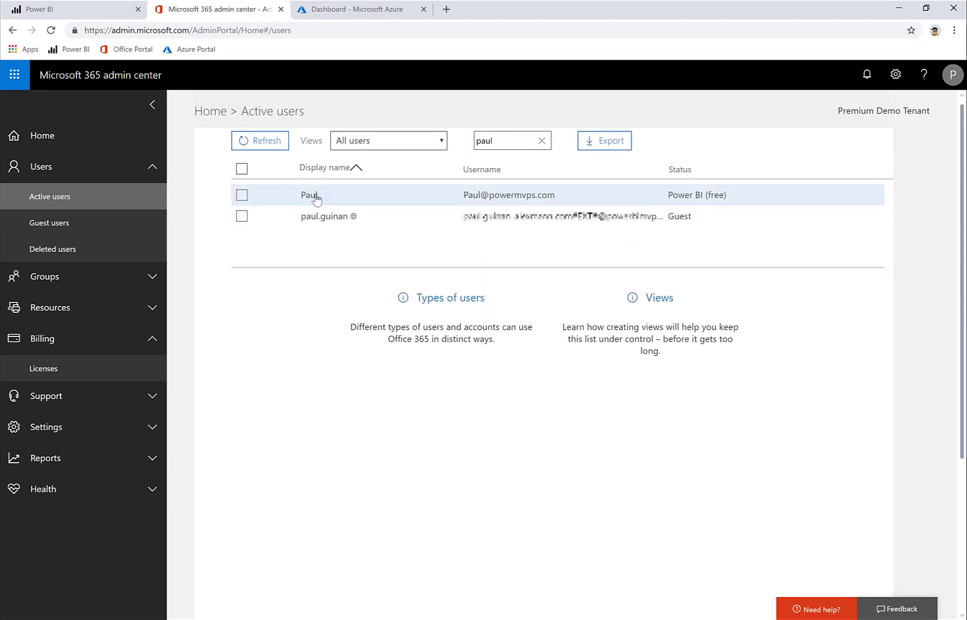
pyautogui.click(315, 199)
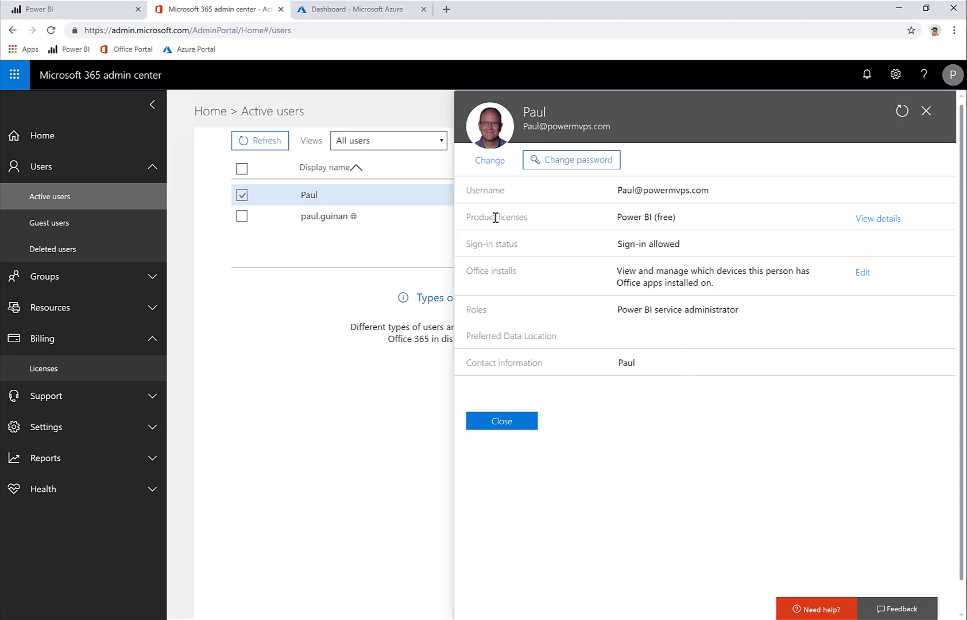
pyautogui.moveTo(472, 217); pyautogui.dragTo(712, 221)
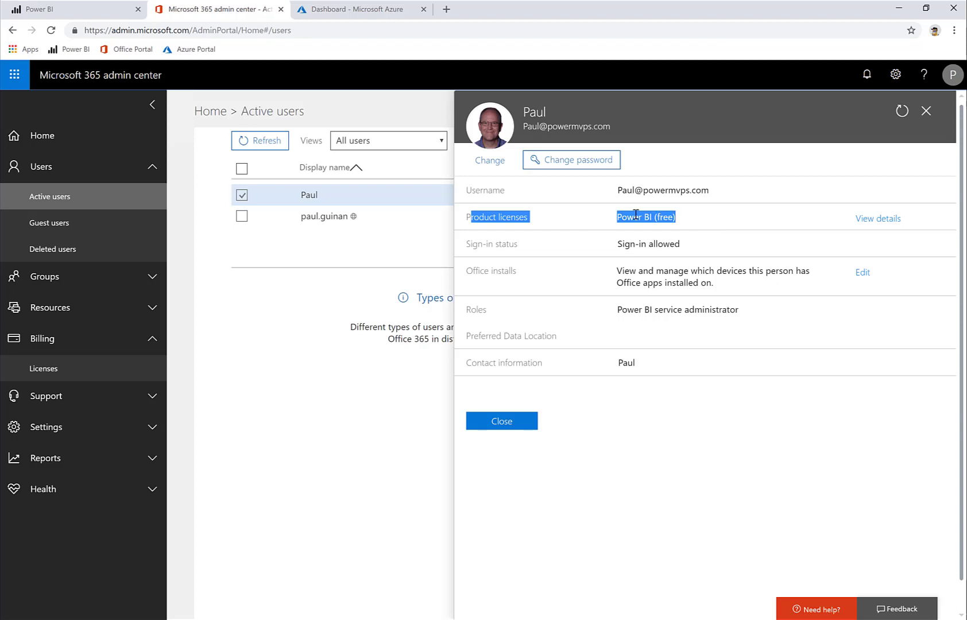
pyautogui.click(666, 221)
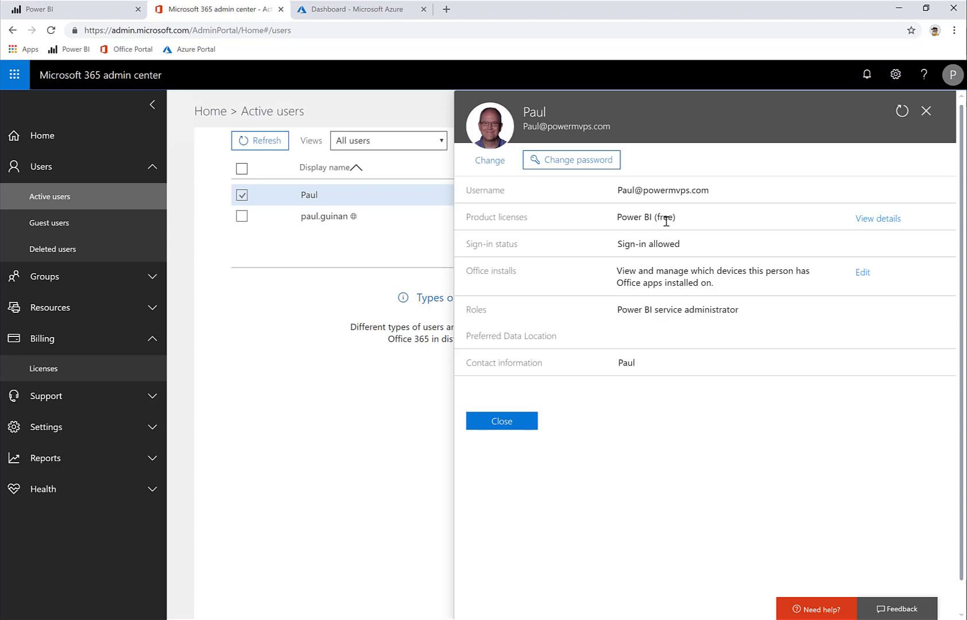
pyautogui.click(498, 422)
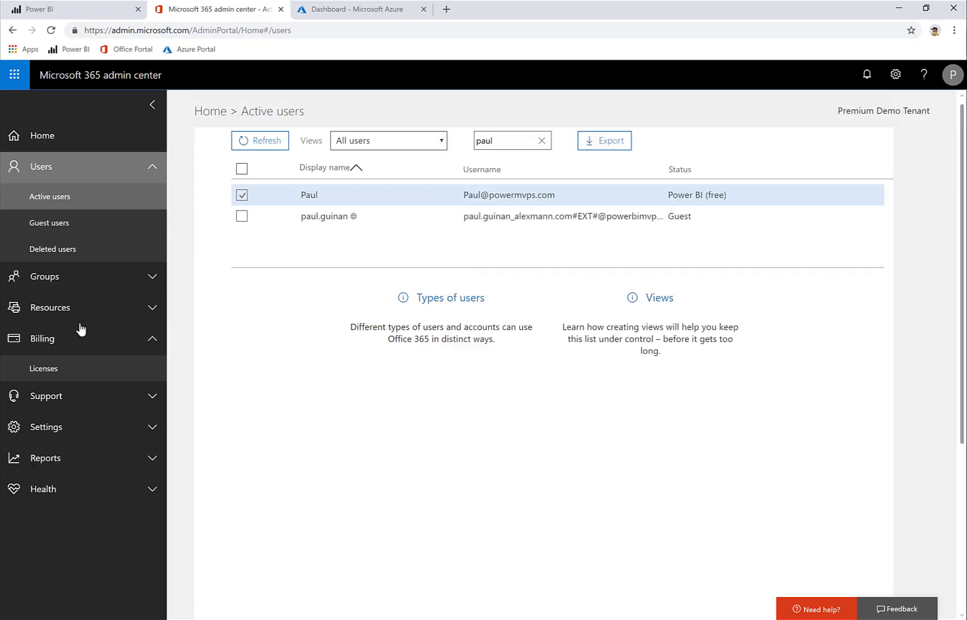
# Check Billing > Licenses showing 435 of 450 Power BI Pro assigned, then return to the Outlook reply.
pyautogui.click(52, 377)
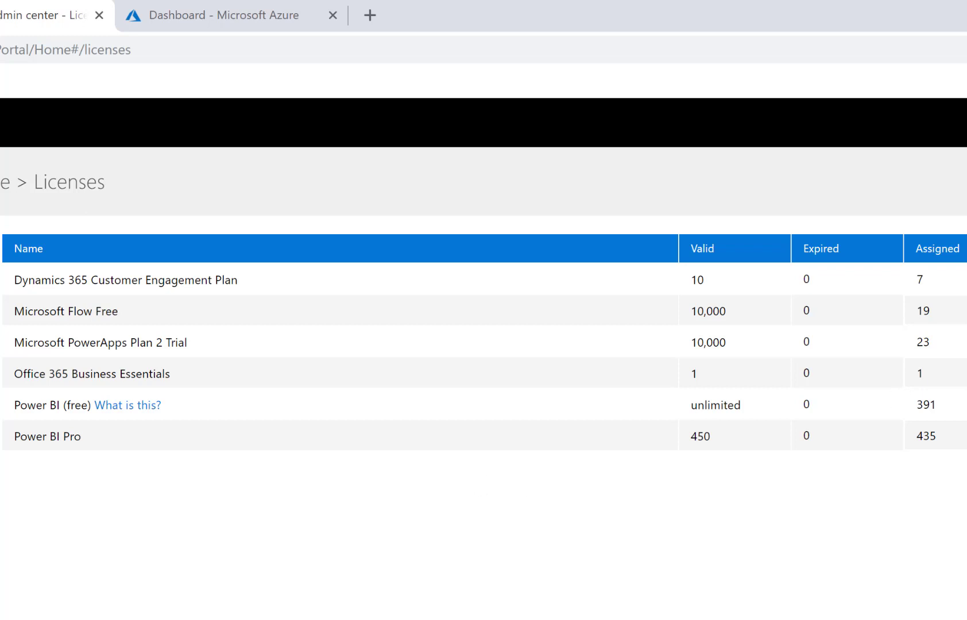
pyautogui.hotkey('alt', 'Tab')
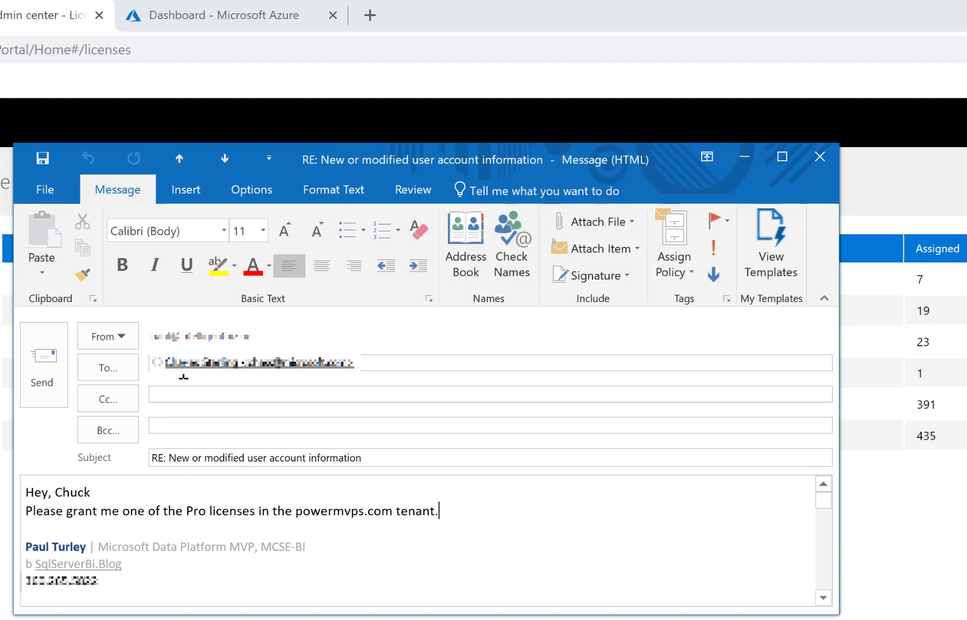
# Send the Pro license request for the powermvps.com tenant and switch to the Azure Dashboard.
pyautogui.click(44, 374)
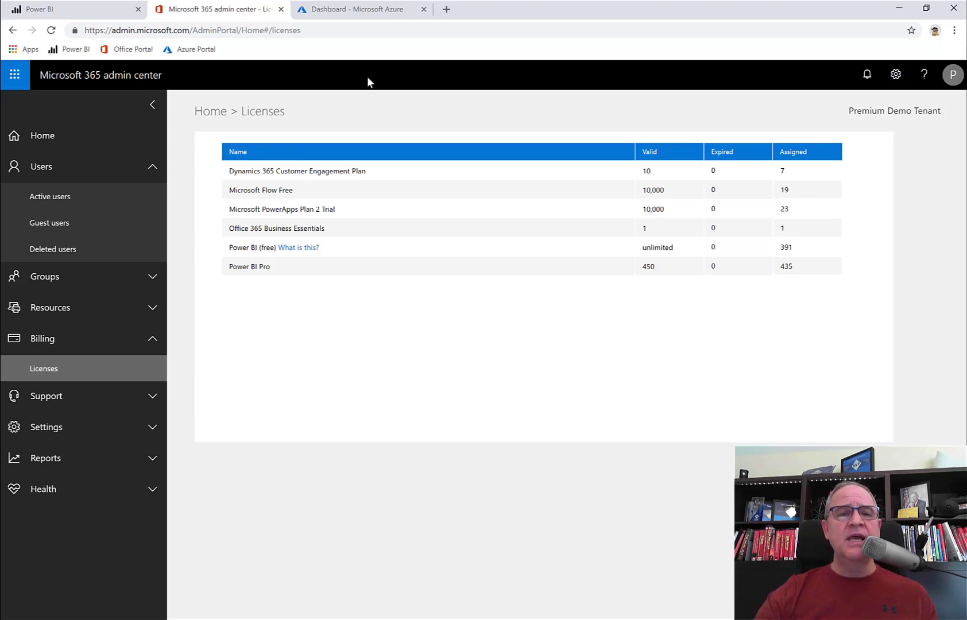
pyautogui.click(357, 12)
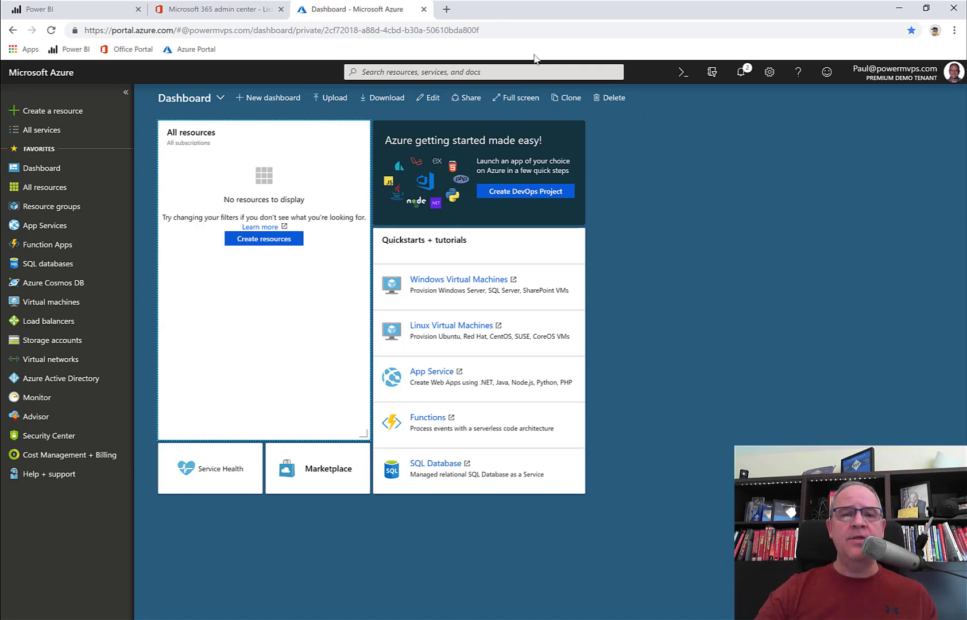
# Reload the Azure portal, dismiss the Azure Advisor popup, and open Azure Active Directory.
pyautogui.click(498, 30)
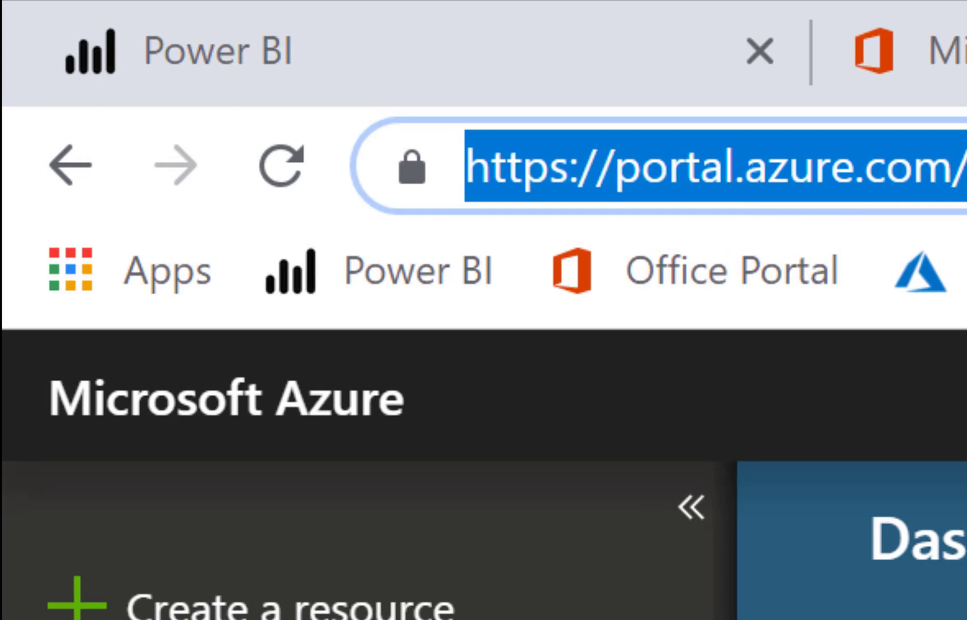
pyautogui.press('Return')
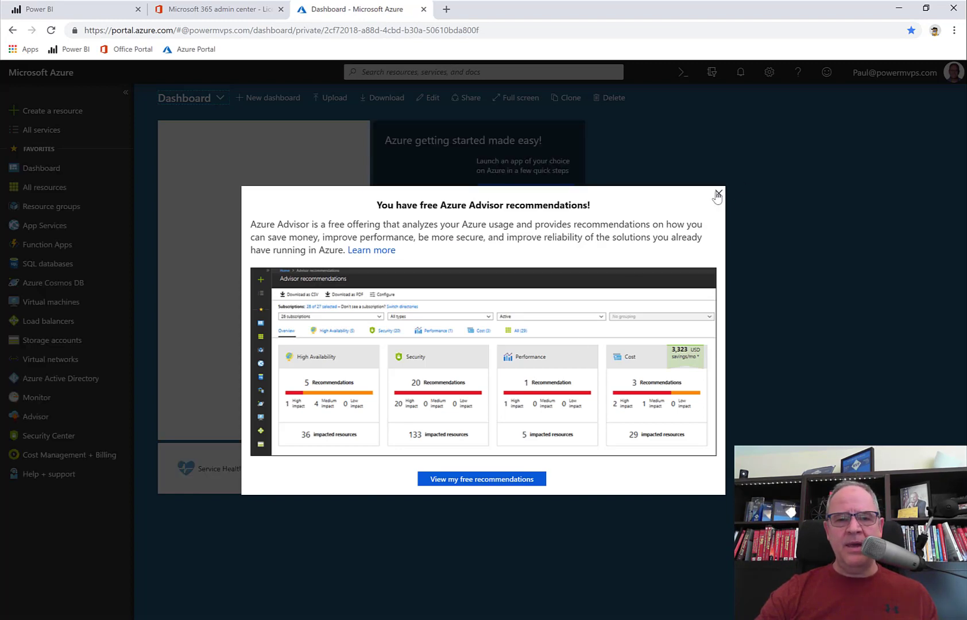
pyautogui.click(718, 194)
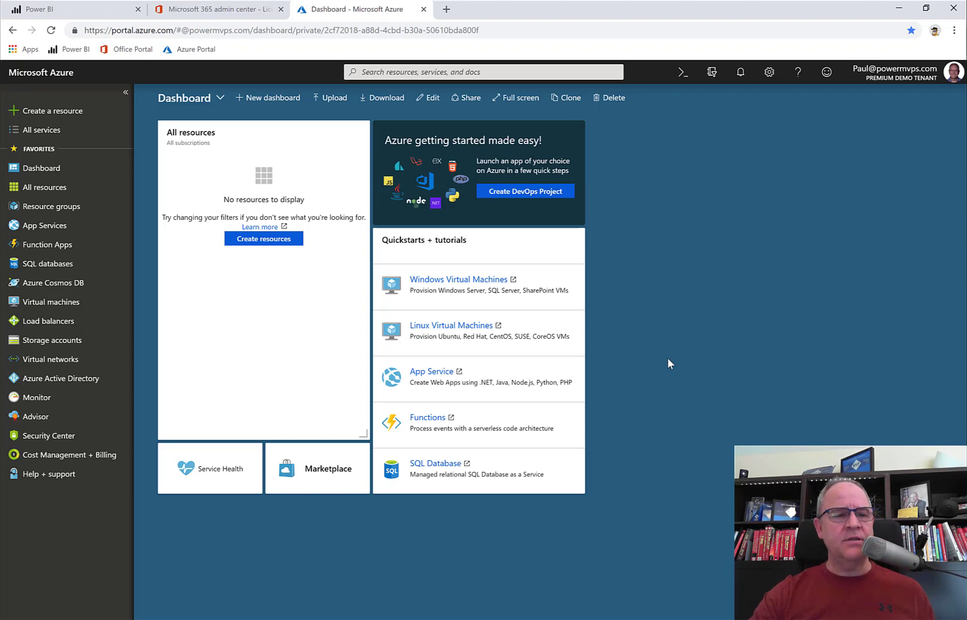
pyautogui.click(57, 380)
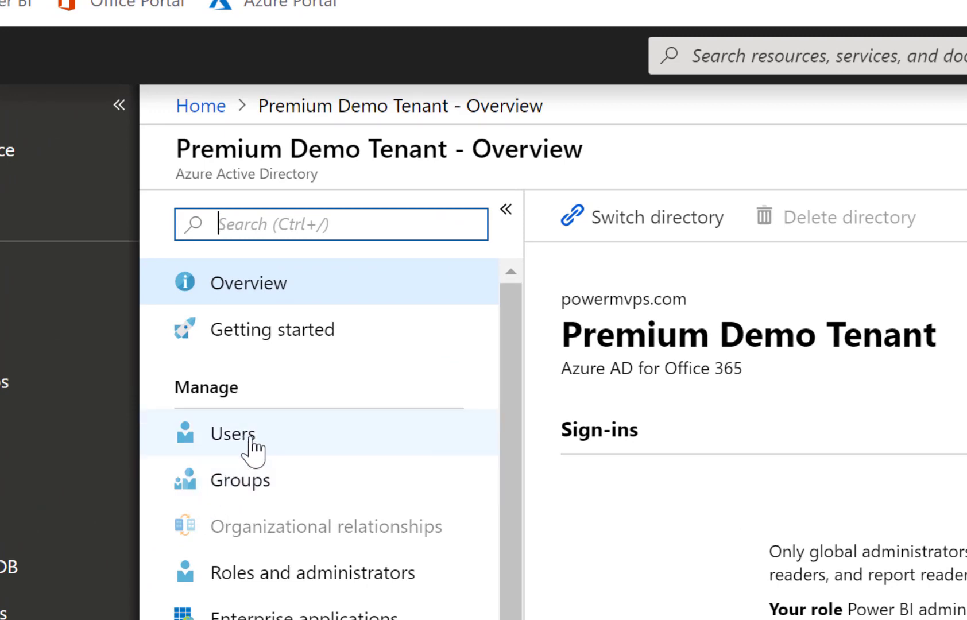
# Search the tenant's Users list by the admin's name and open their Member profile.
pyautogui.click(249, 436)
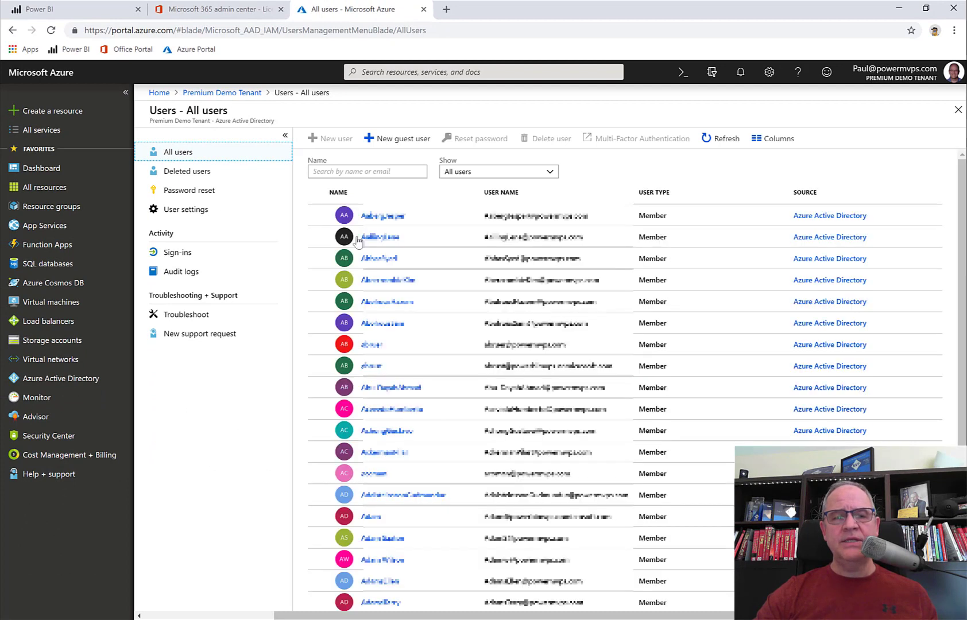
pyautogui.click(366, 171)
pyautogui.write('paul')
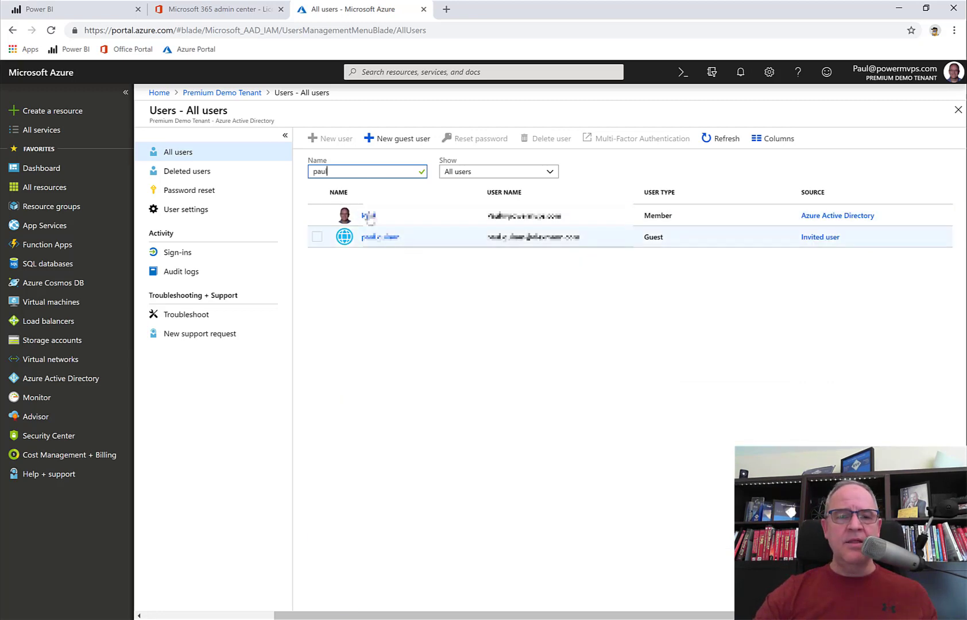
pyautogui.click(370, 217)
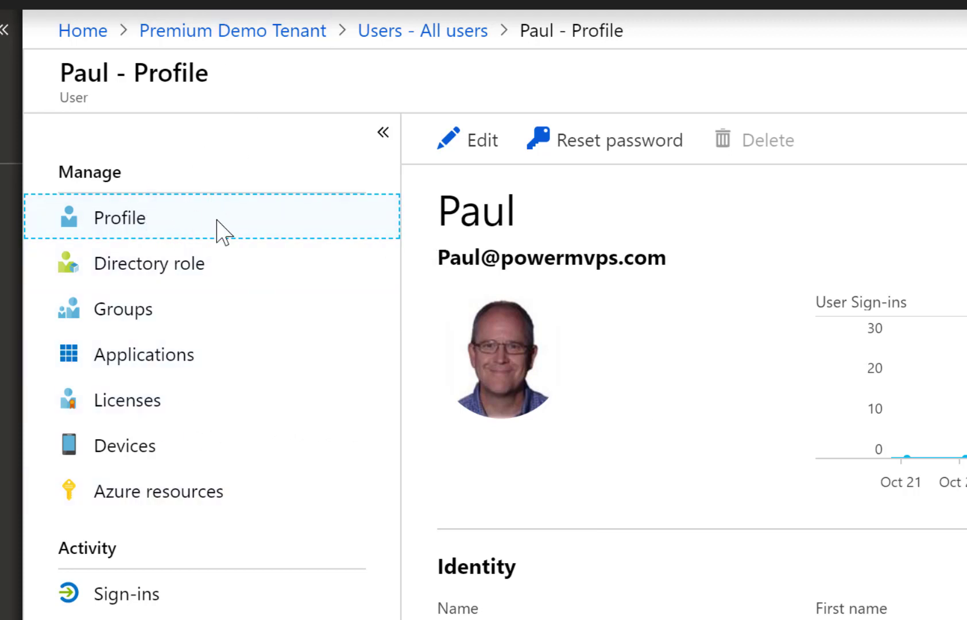
# Open the user's Licenses and inspect the active Power BI (free) entry.
pyautogui.click(136, 403)
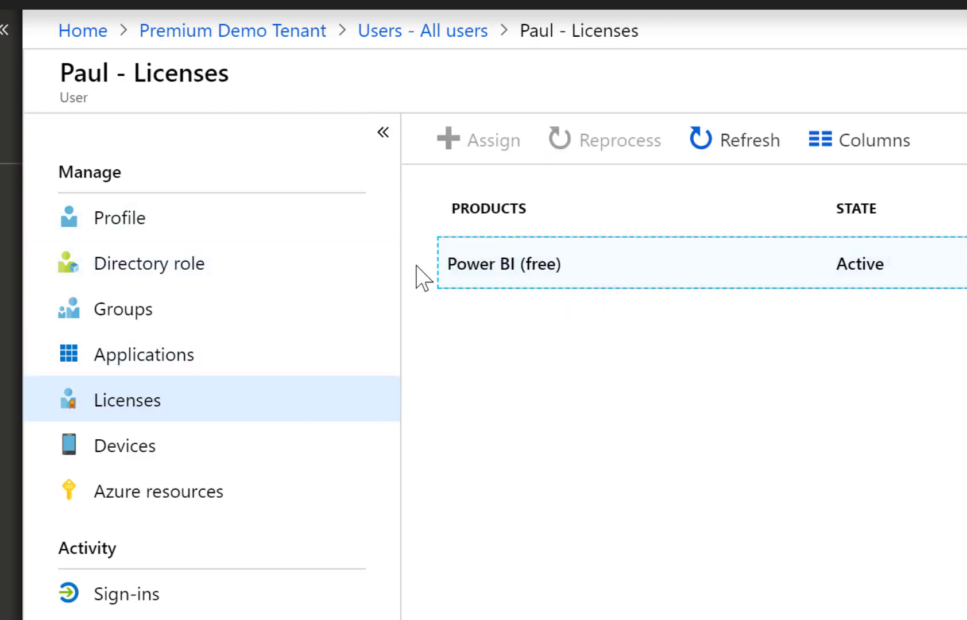
pyautogui.click(614, 247)
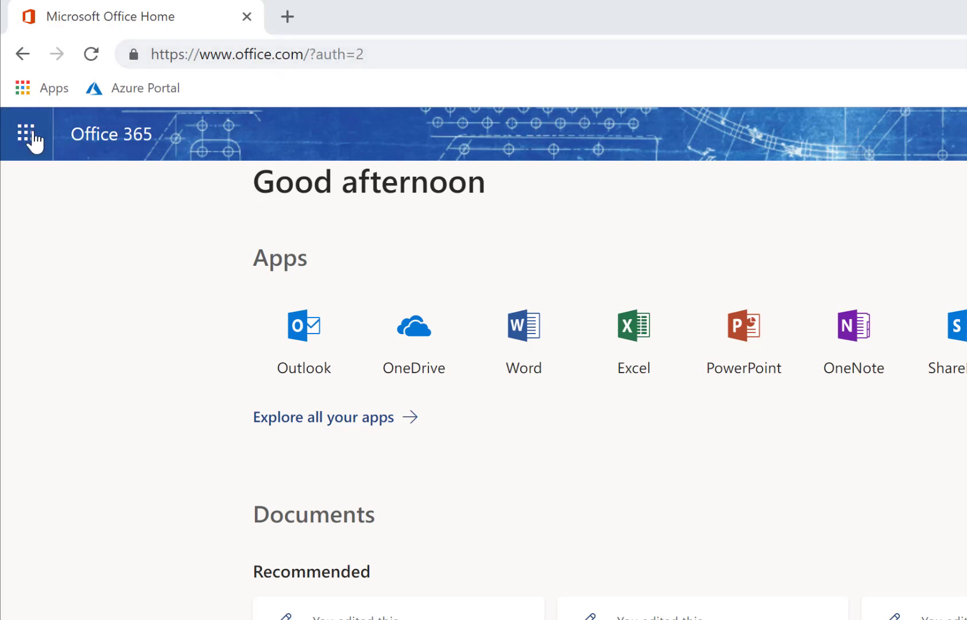
# Return to the admin center's Active users and view the user holding Power BI Pro and Office 365 E3.
pyautogui.click(33, 137)
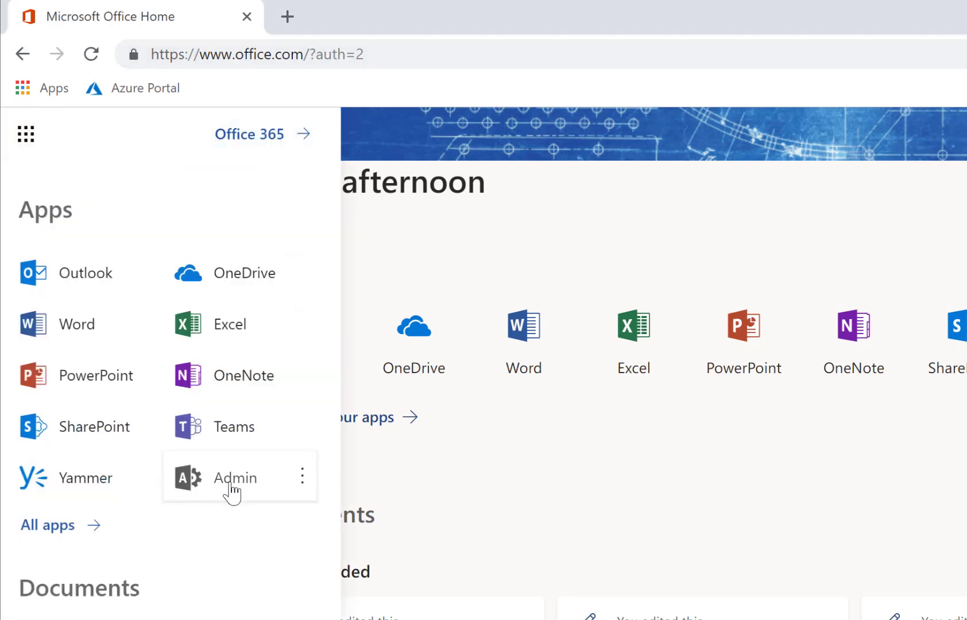
pyautogui.click(232, 491)
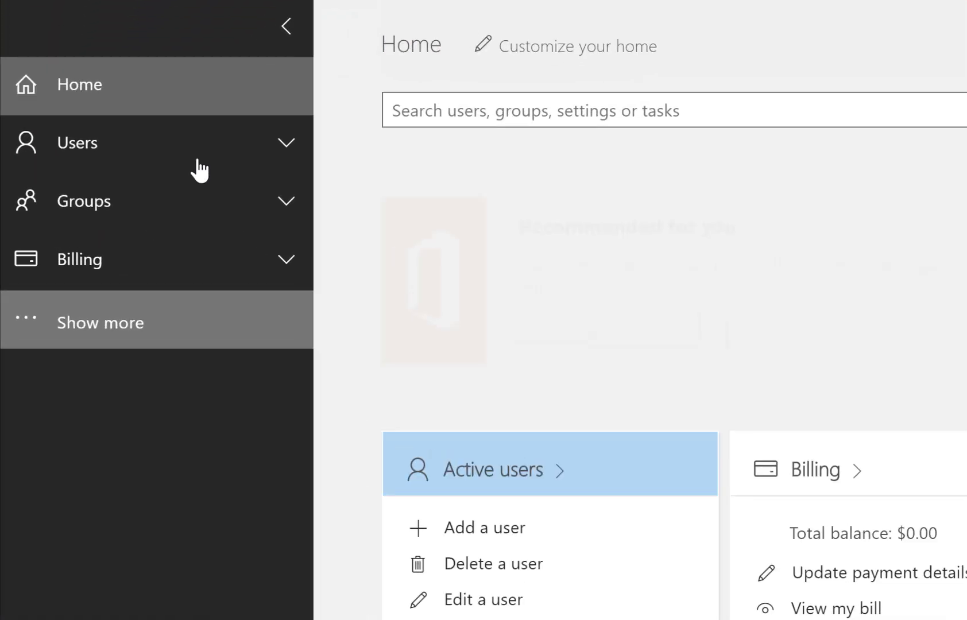
pyautogui.click(277, 145)
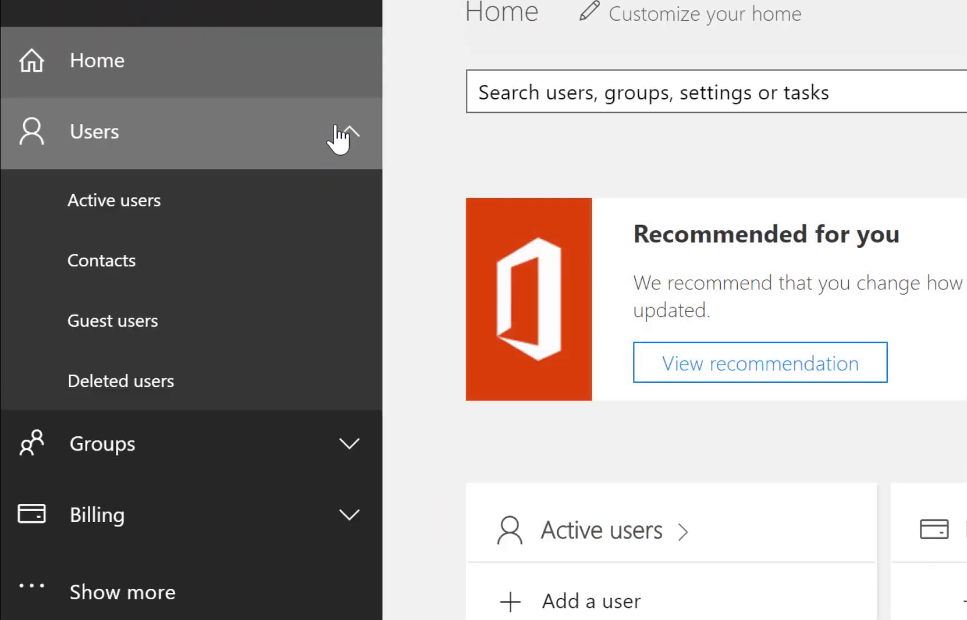
pyautogui.click(158, 213)
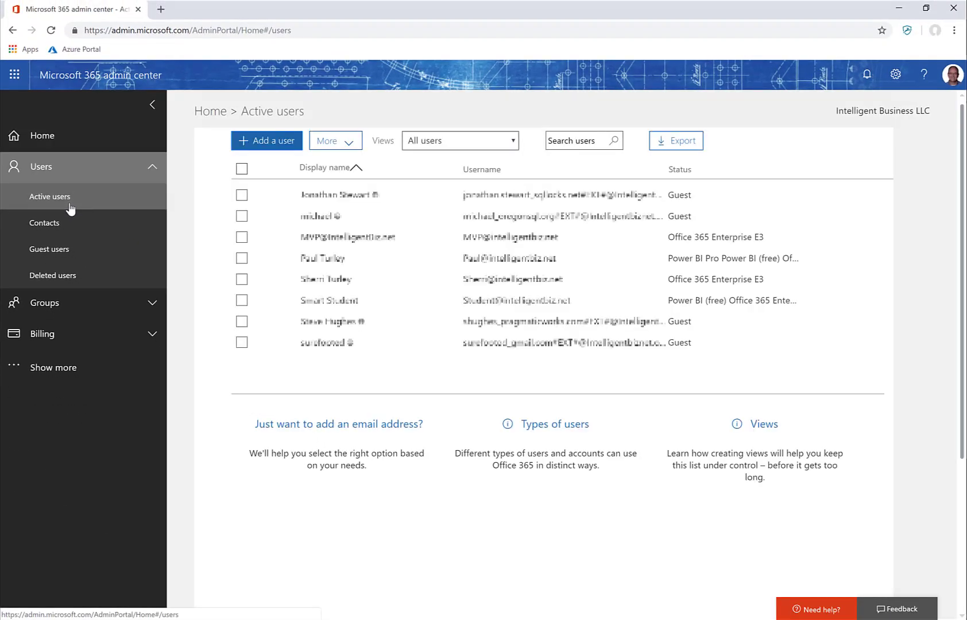
pyautogui.click(323, 258)
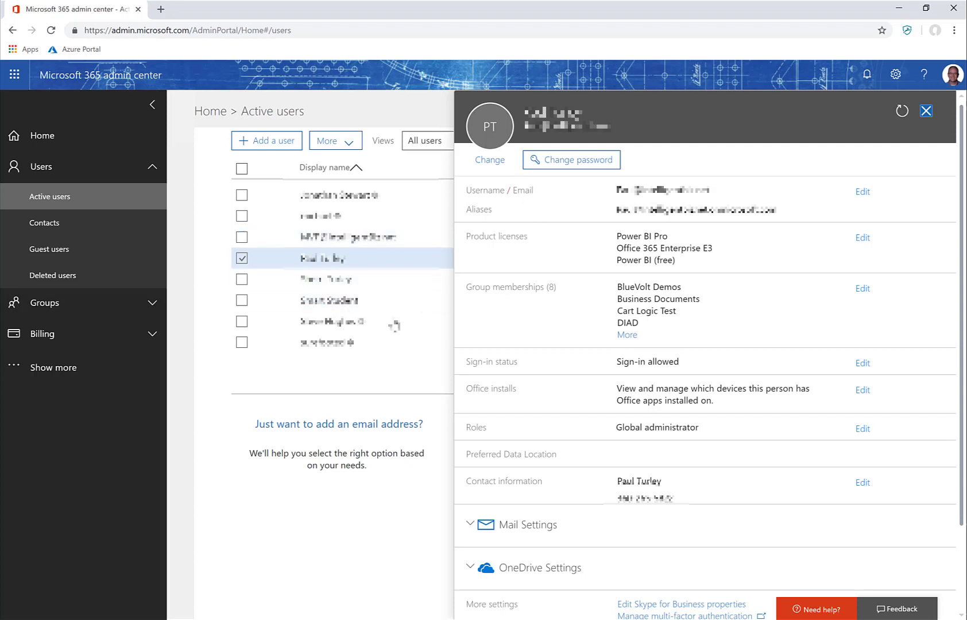
# Turn the Power BI Pro licence on for another user and save the change.
pyautogui.click(347, 281)
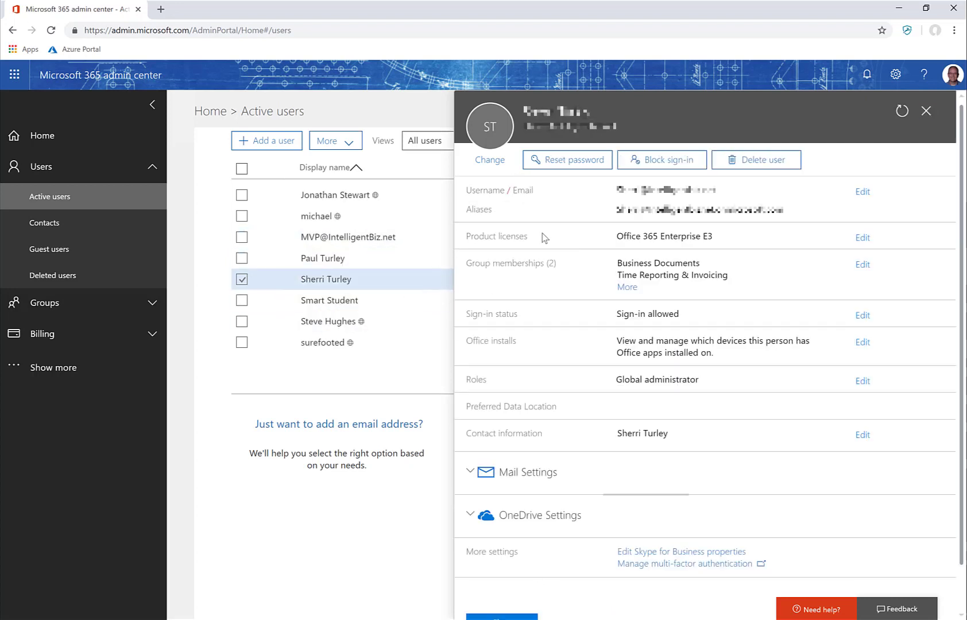
pyautogui.click(864, 239)
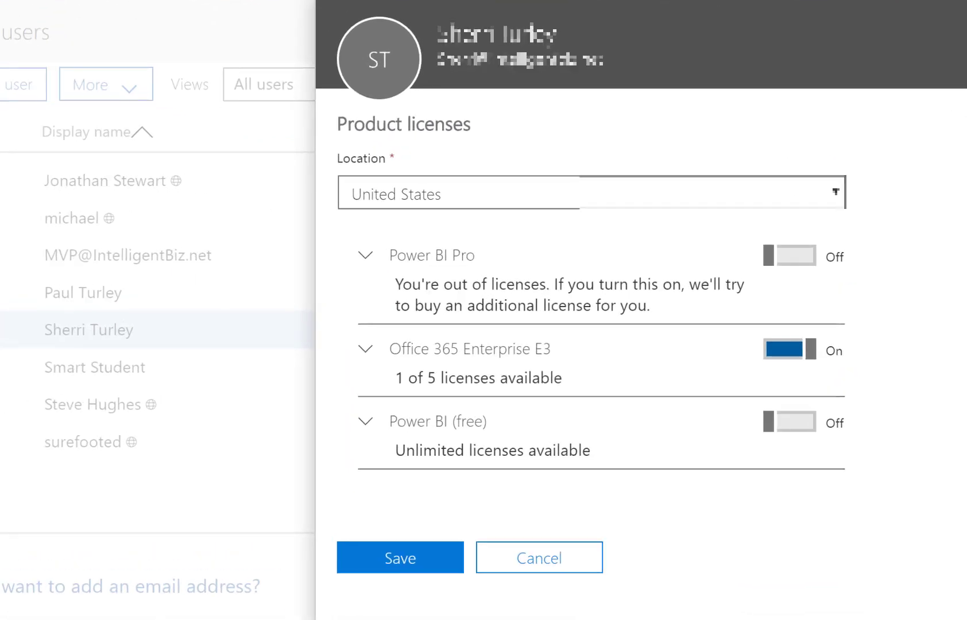
pyautogui.click(800, 268)
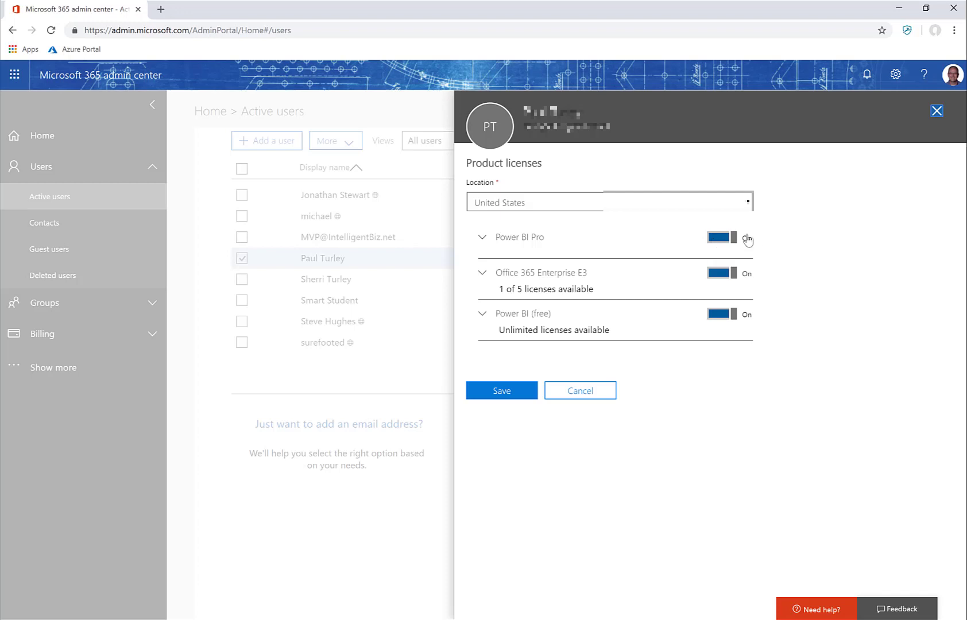
pyautogui.click(499, 392)
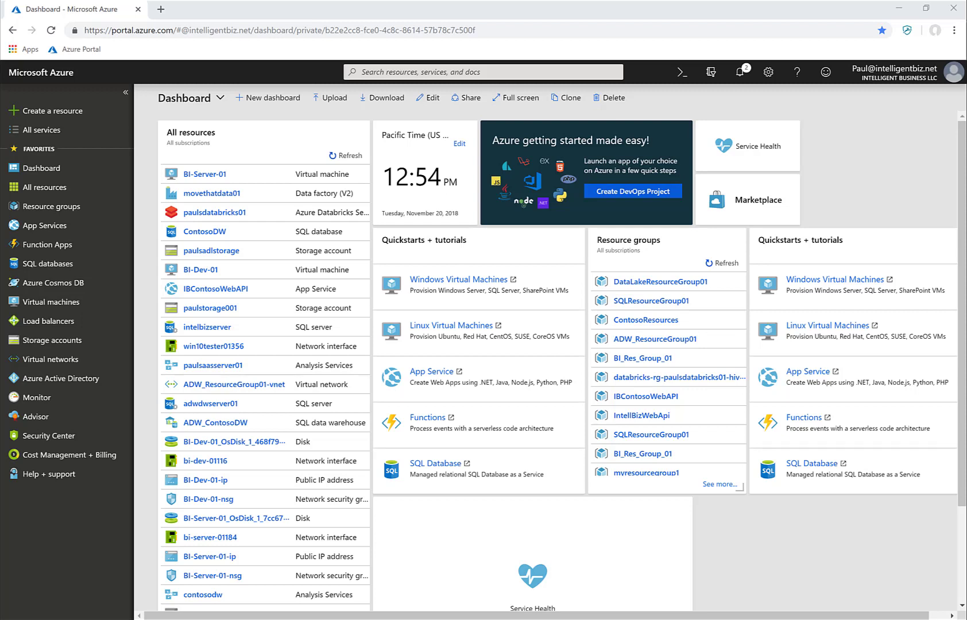
# Open a member user's licences from the Intelligent Business LLC Azure Active Directory users list.
pyautogui.click(56, 379)
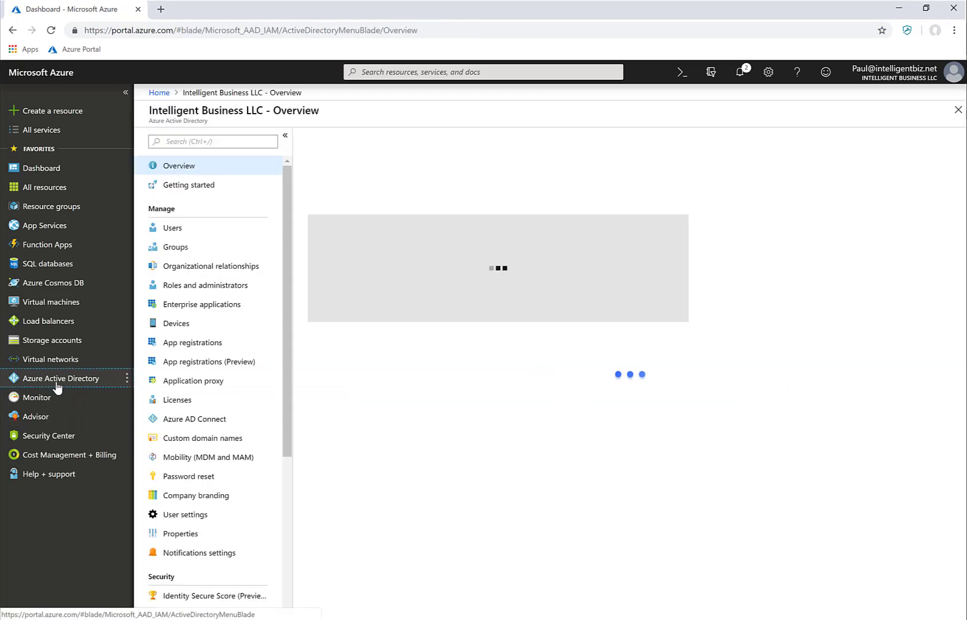
pyautogui.click(173, 228)
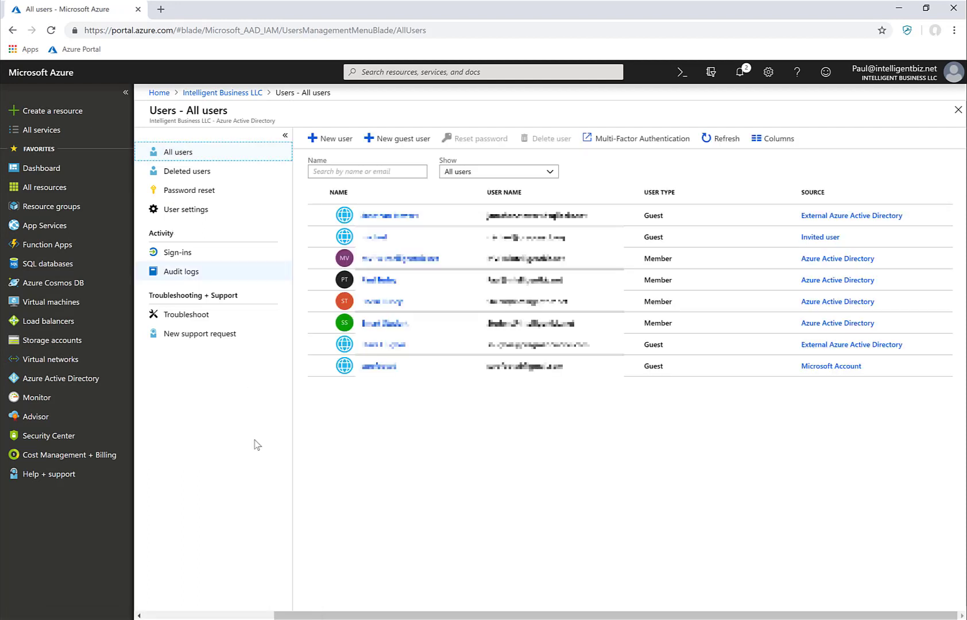
pyautogui.click(408, 284)
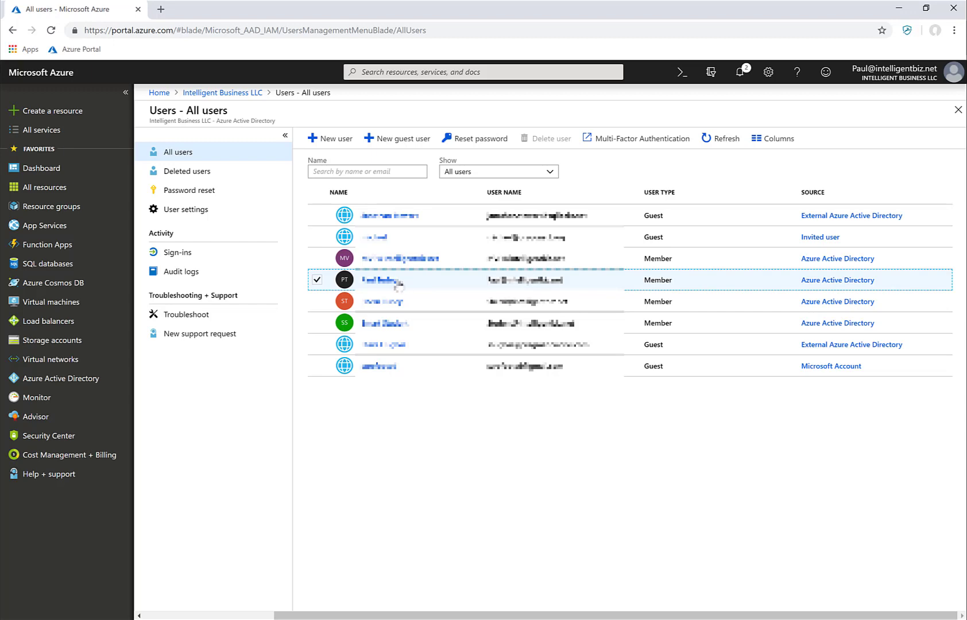
pyautogui.click(386, 283)
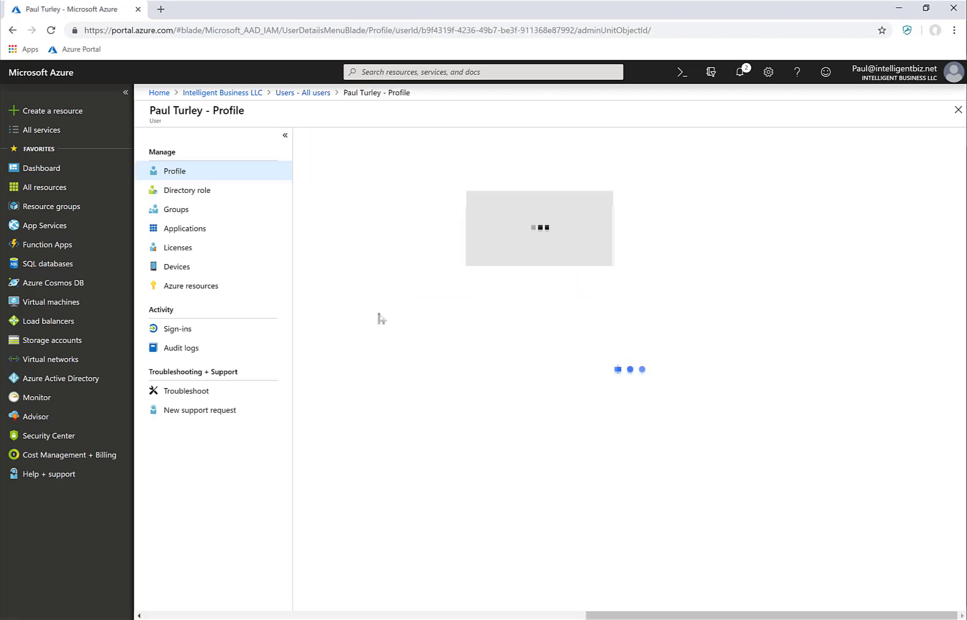
pyautogui.click(171, 249)
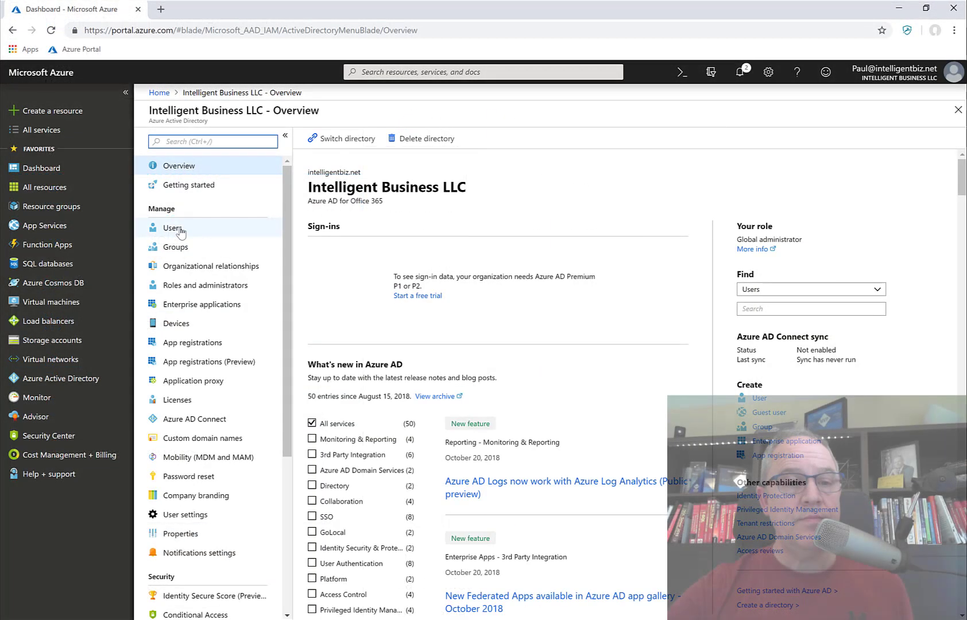
# Start a licence assignment for another member user with Power BI Pro selected as the only product.
pyautogui.click(178, 228)
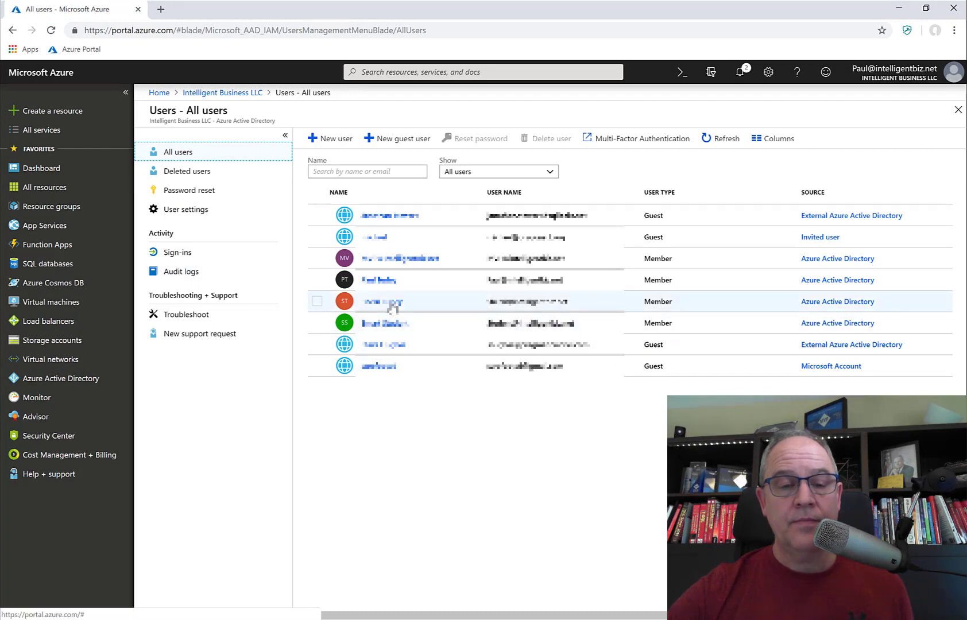
pyautogui.click(394, 306)
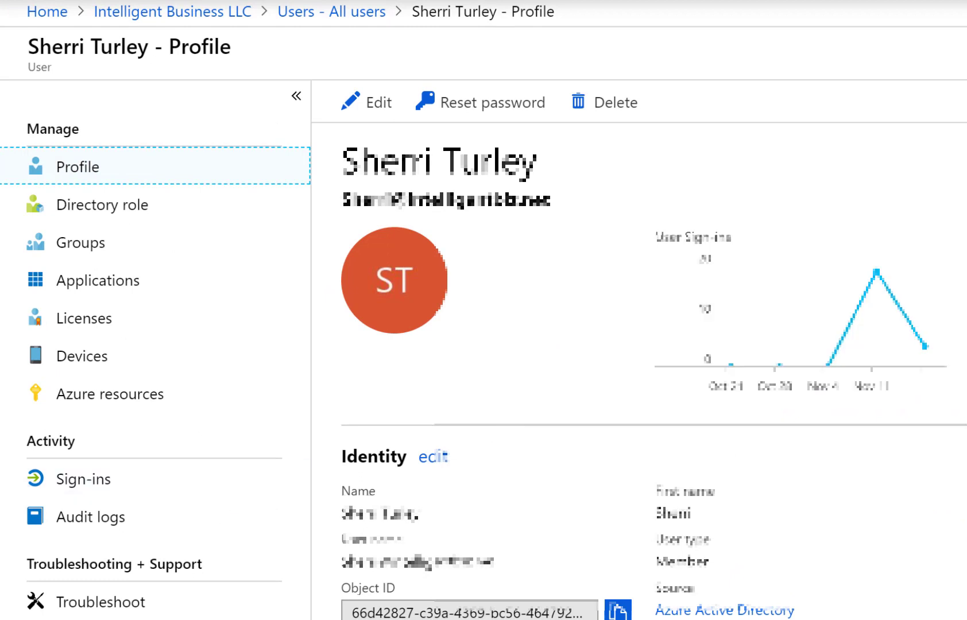
pyautogui.click(90, 321)
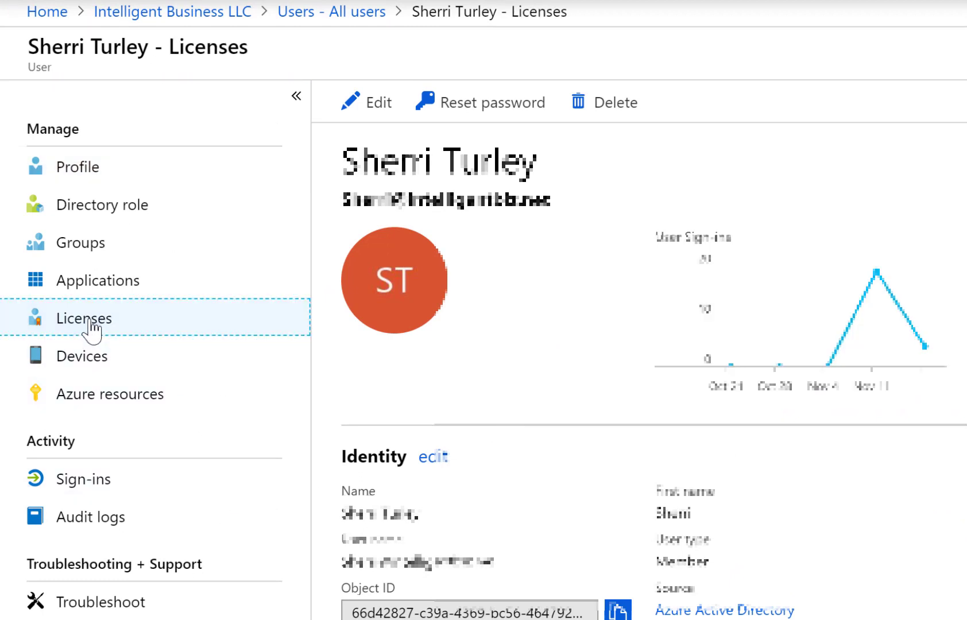
pyautogui.click(382, 108)
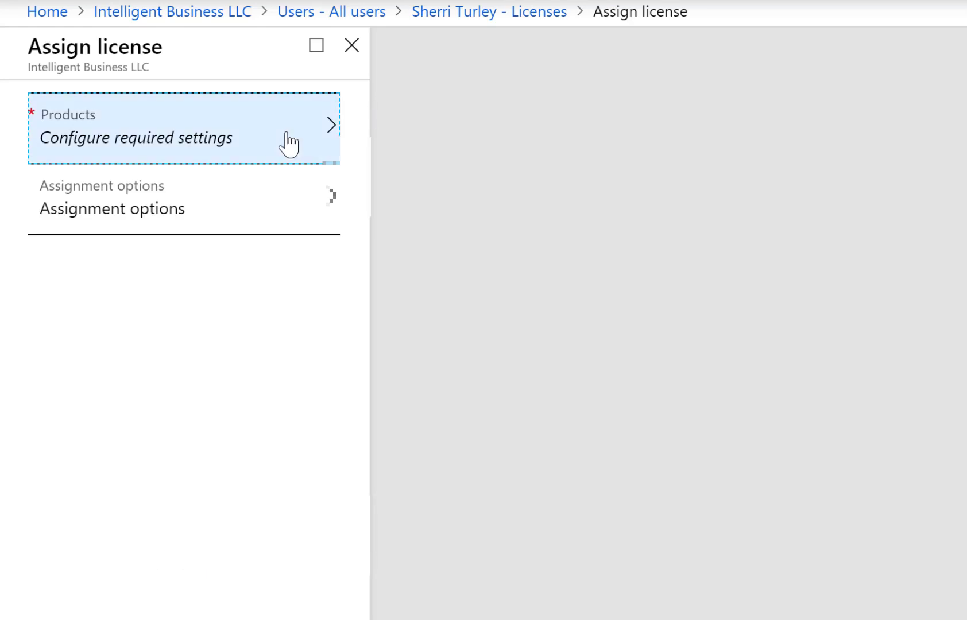
pyautogui.click(288, 144)
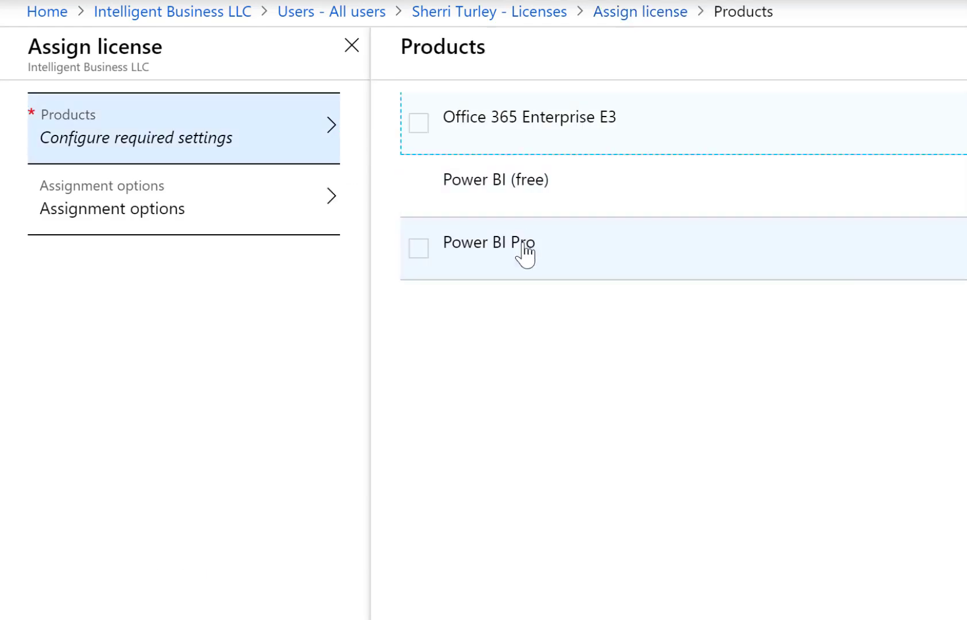
pyautogui.click(513, 250)
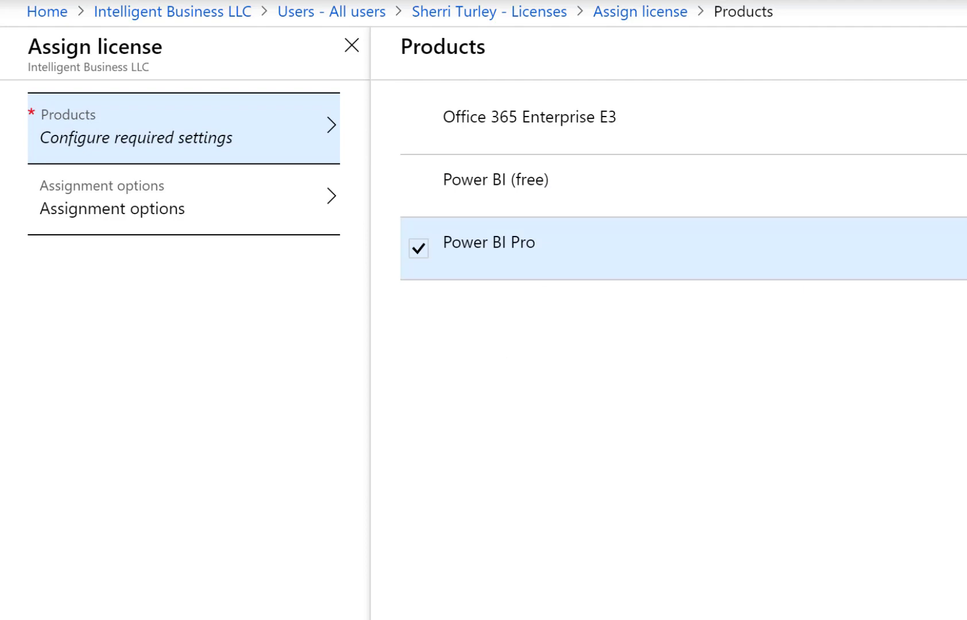
pyautogui.click(344, 595)
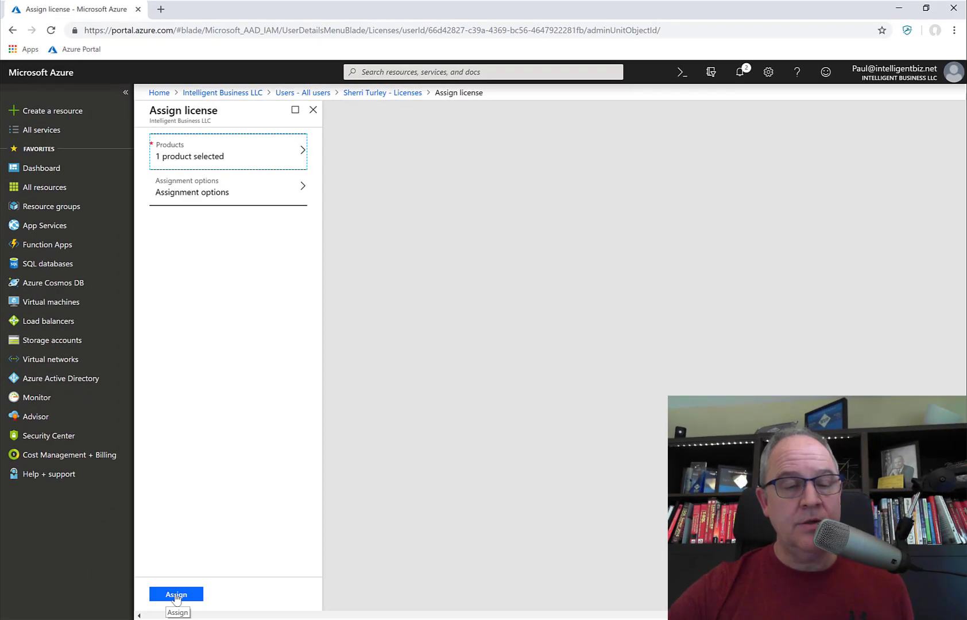